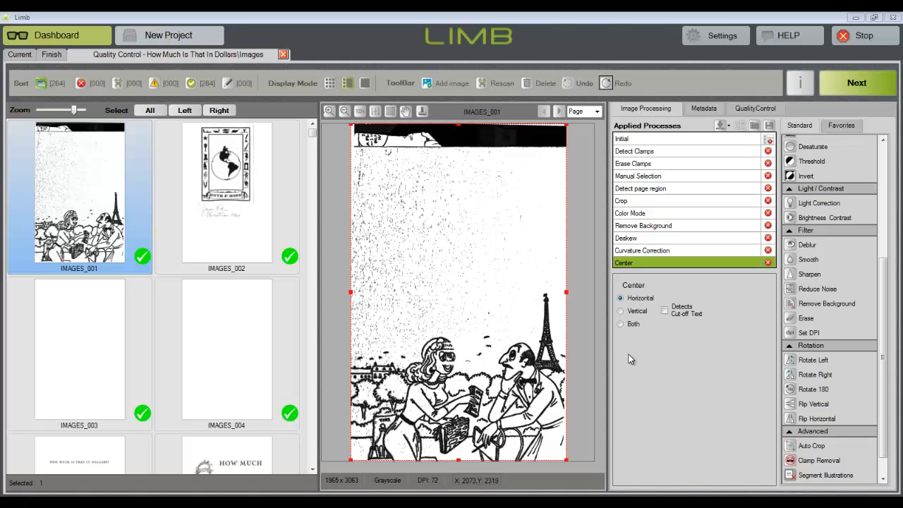
Examine IMAGES_001 at its Remove Background, Initial and Crop processing stages
{"action": "left_click", "coordinate": [55, 189]}
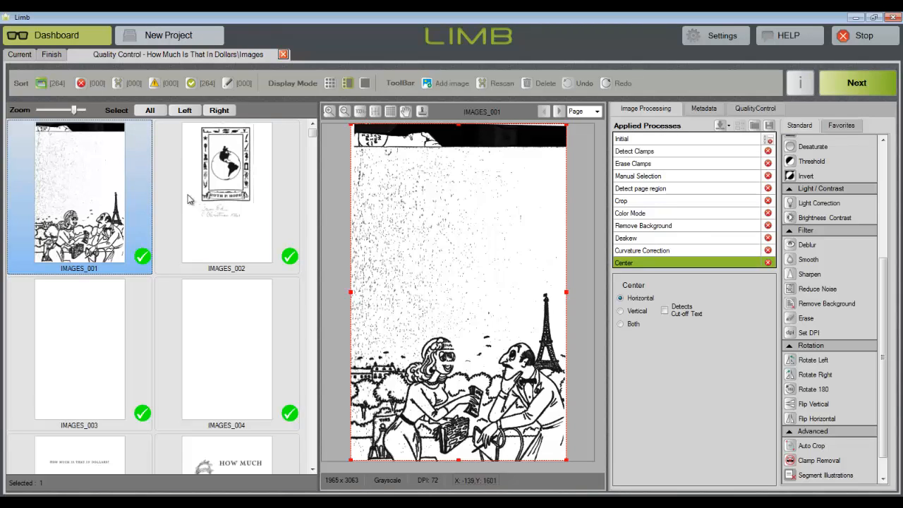
{"action": "left_click", "coordinate": [640, 227]}
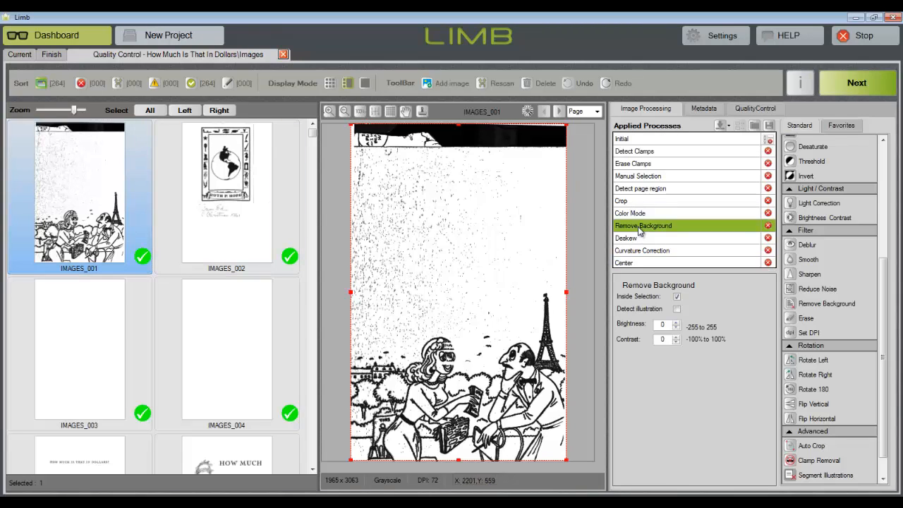
{"action": "left_click", "coordinate": [641, 139]}
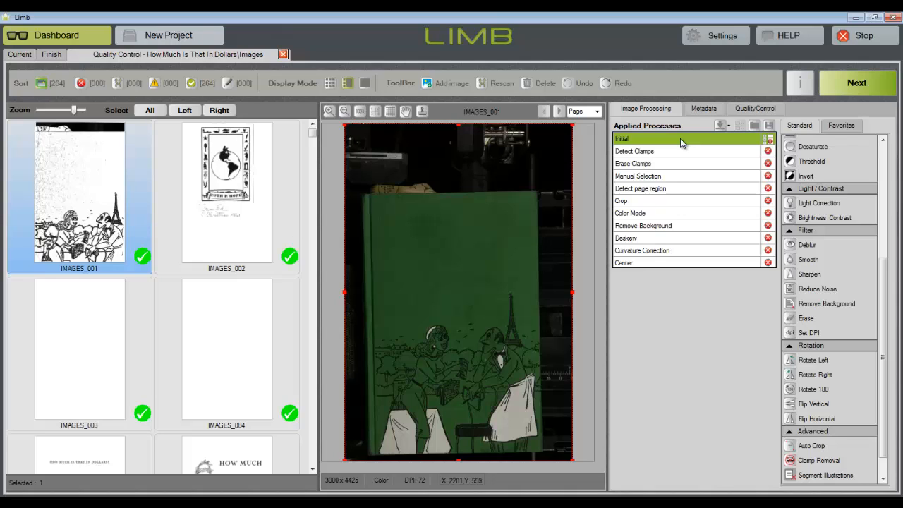
{"action": "left_click", "coordinate": [667, 204]}
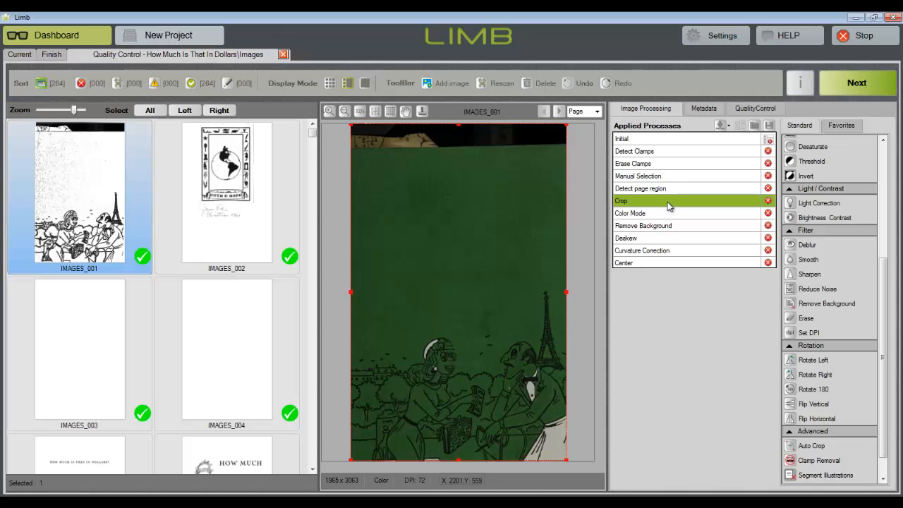
Remove the Detect page region process from IMAGES_001 and reposition its manual selection over the green book cover for cropping
{"action": "left_click", "coordinate": [678, 175]}
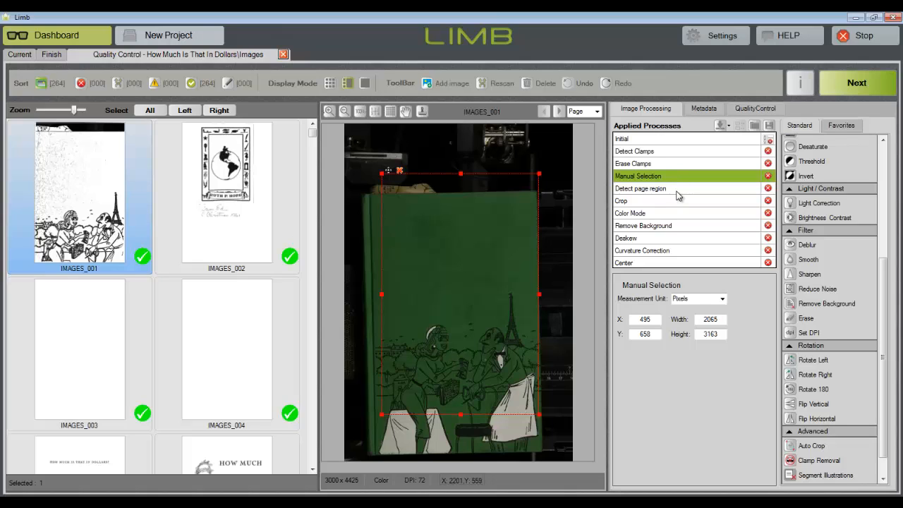
{"action": "left_click", "coordinate": [768, 188]}
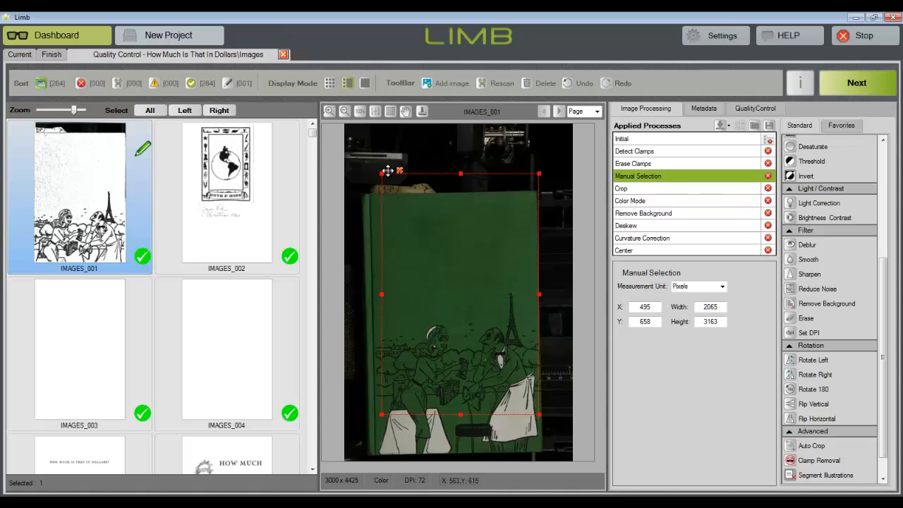
{"action": "left_click_drag", "start_coordinate": [388, 171], "coordinate": [386, 206]}
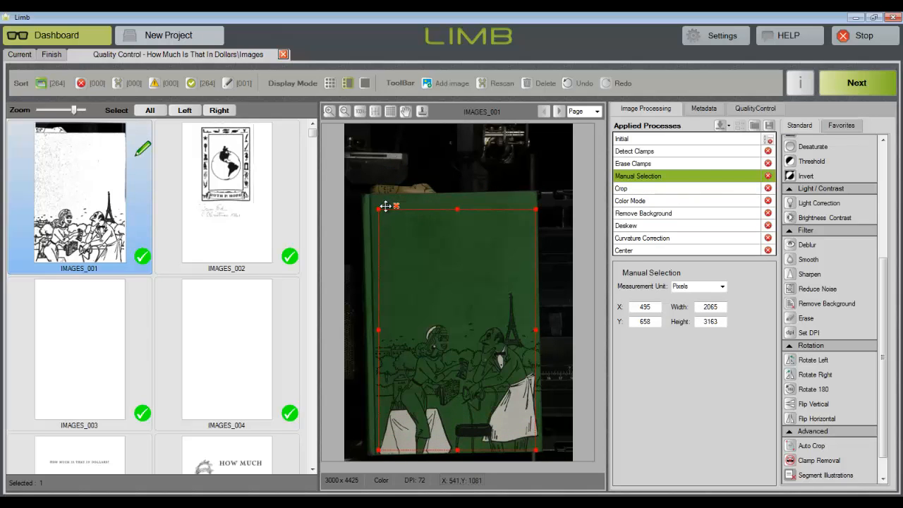
{"action": "left_click", "coordinate": [630, 188]}
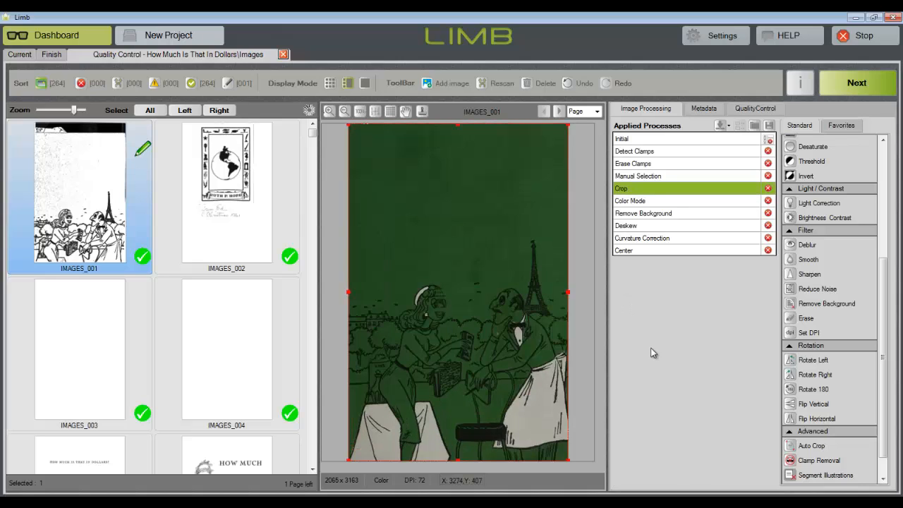
Remove the Color Mode, Remove Background, Deskew, Curvature Correction and Center processes from IMAGES_001, keeping everything up to Crop
{"action": "left_click", "coordinate": [709, 203]}
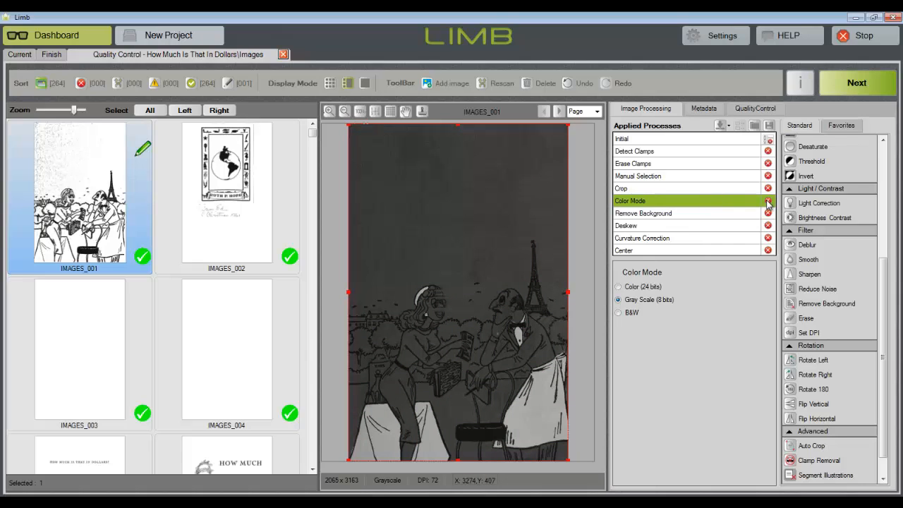
{"action": "left_click", "coordinate": [723, 189]}
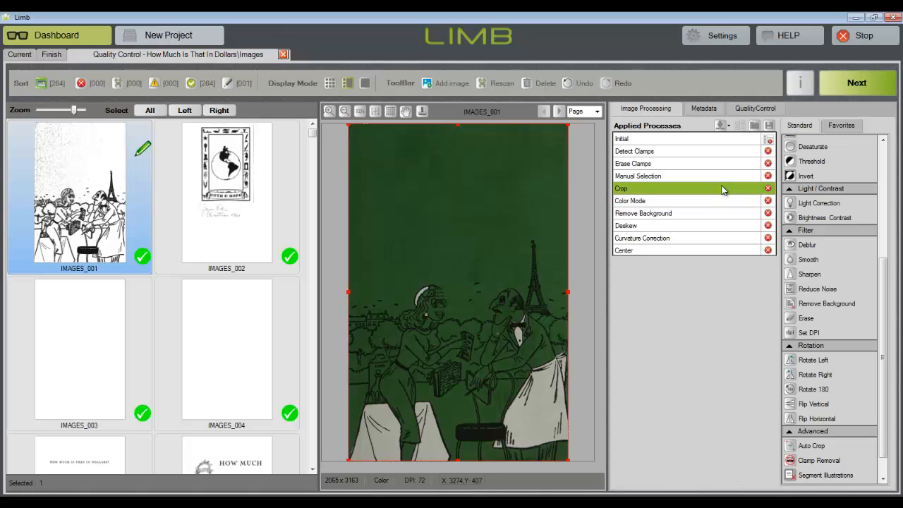
{"action": "left_click", "coordinate": [767, 200]}
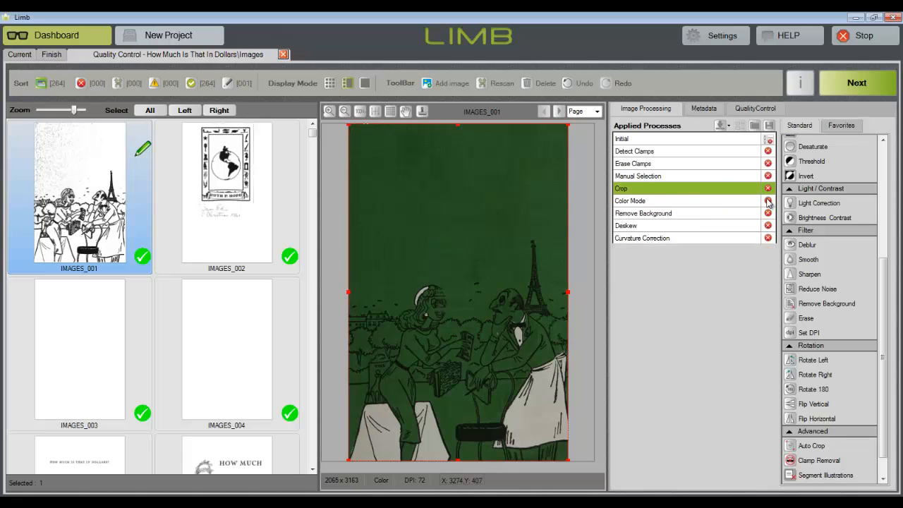
{"action": "left_click", "coordinate": [767, 200]}
{"action": "left_click", "coordinate": [768, 201]}
{"action": "left_click", "coordinate": [768, 200]}
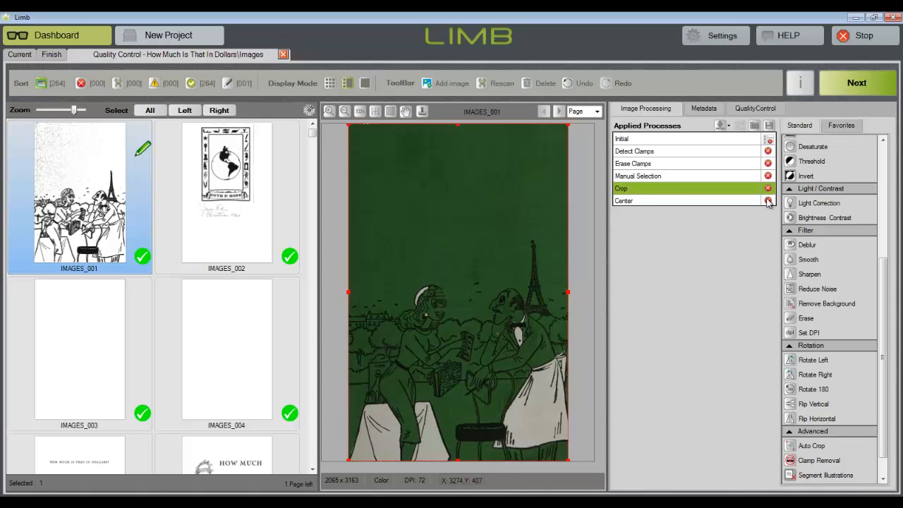
{"action": "left_click", "coordinate": [768, 200]}
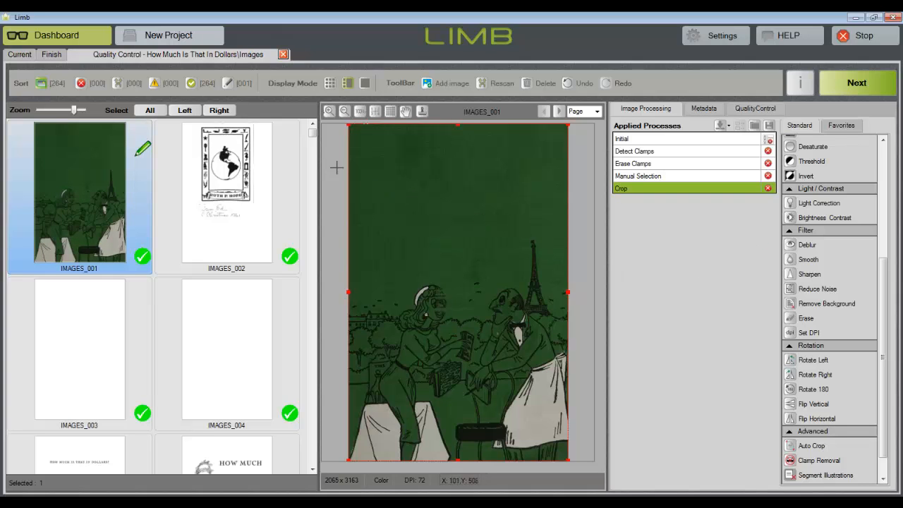
Draw two rectangular selections within the body text of IMAGES_079 and erase everything outside them
{"action": "left_click", "coordinate": [299, 149]}
{"action": "left_click_drag", "start_coordinate": [313, 138], "coordinate": [312, 233]}
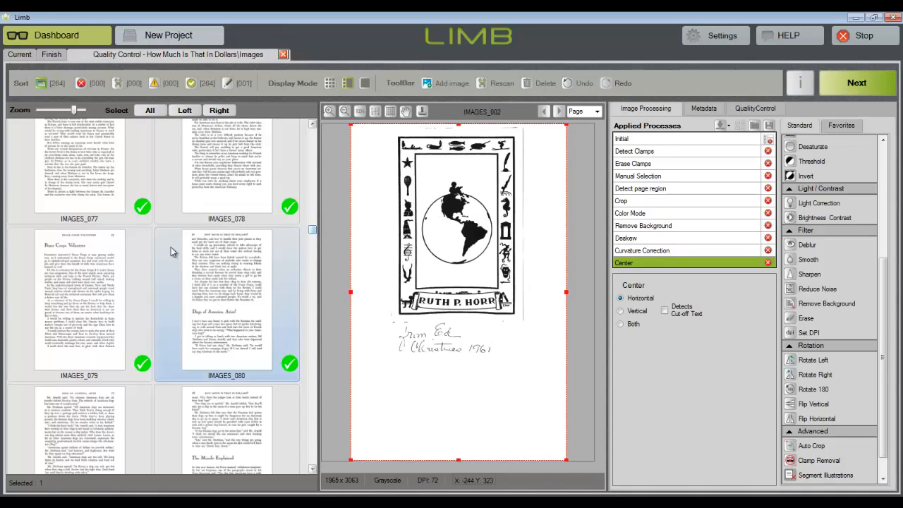
{"action": "left_click", "coordinate": [112, 271]}
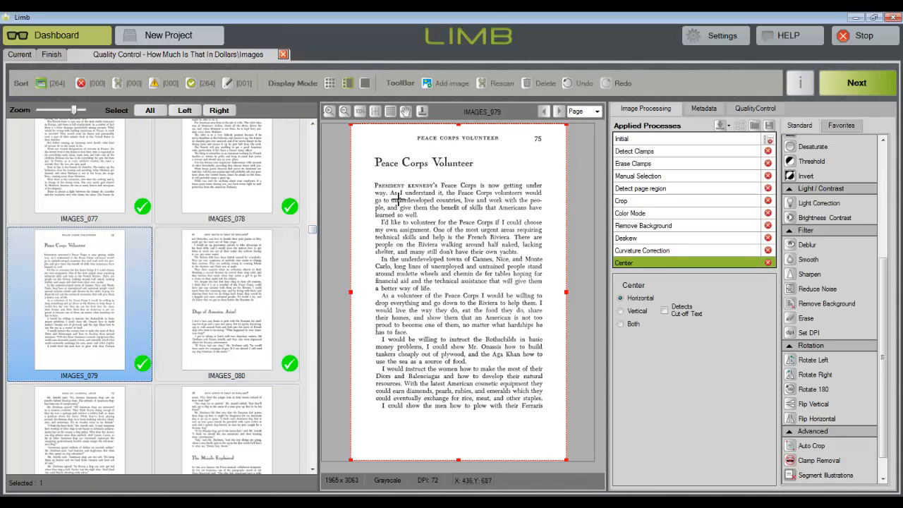
{"action": "left_click_drag", "start_coordinate": [399, 200], "coordinate": [433, 258]}
{"action": "left_click_drag", "start_coordinate": [452, 311], "coordinate": [501, 384]}
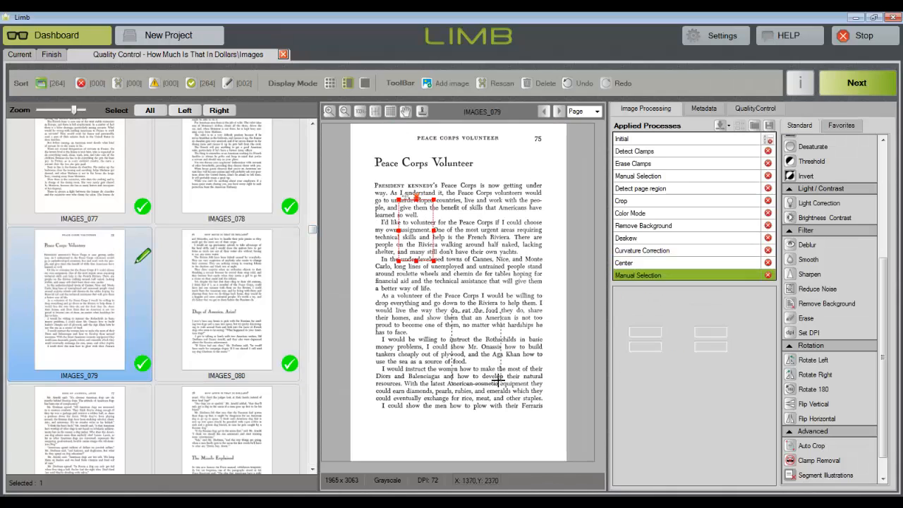
{"action": "left_click", "coordinate": [790, 320]}
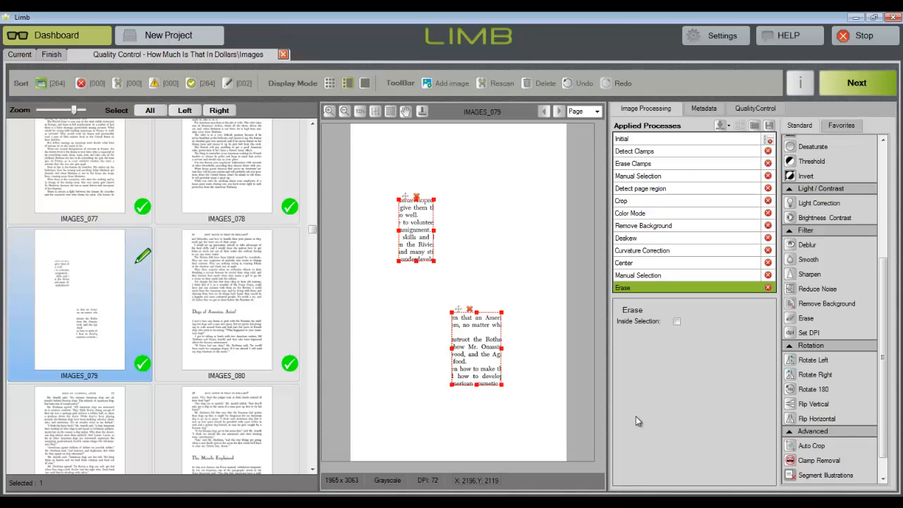
Undo the erase on IMAGES_079 and remove the added Manual Selection process
{"action": "left_click", "coordinate": [569, 84]}
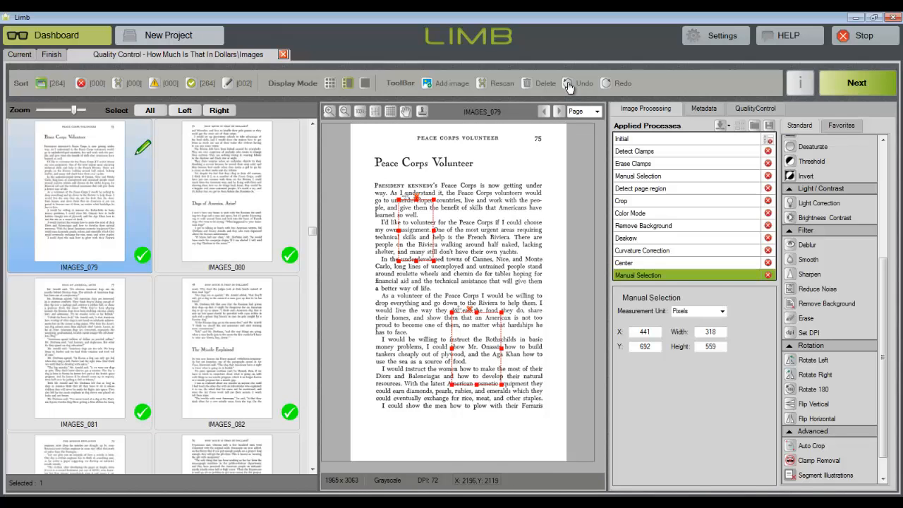
{"action": "left_click", "coordinate": [768, 275]}
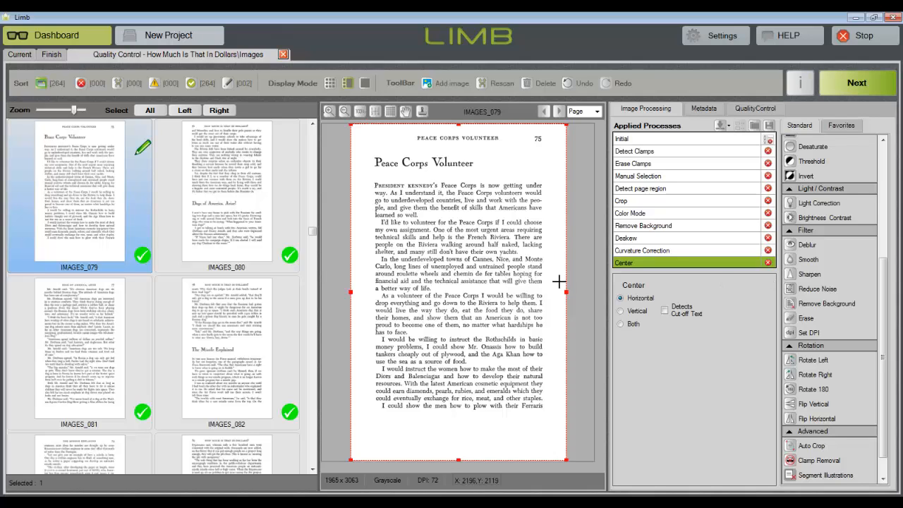
Select IMAGES_079, IMAGES_081 and the page below IMAGES_082, and remove the Color Mode process from their process list
{"action": "left_click", "coordinate": [95, 340]}
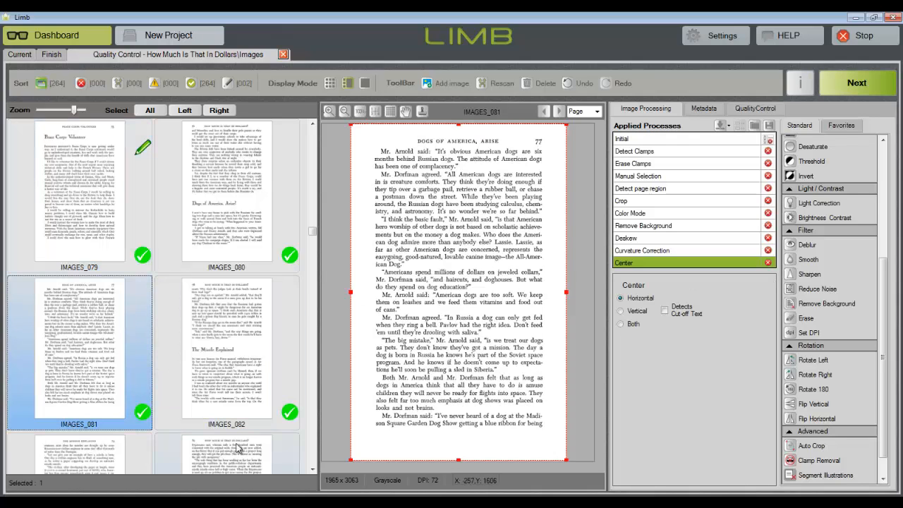
{"action": "left_click", "coordinate": [124, 218], "text": "ctrl"}
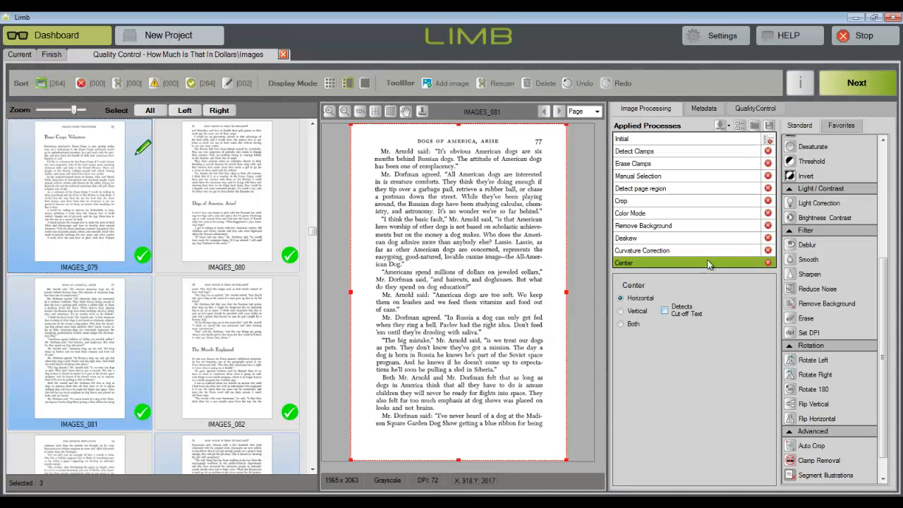
{"action": "left_click", "coordinate": [698, 216]}
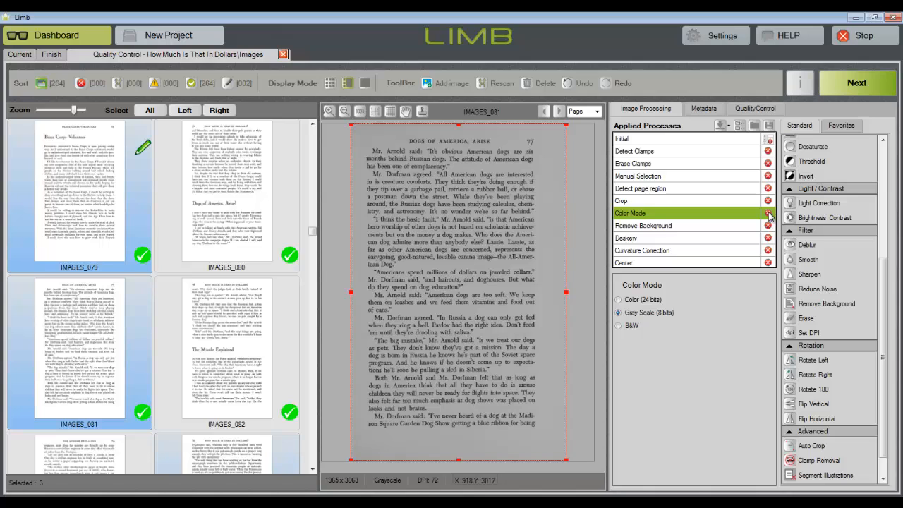
{"action": "left_click", "coordinate": [768, 213]}
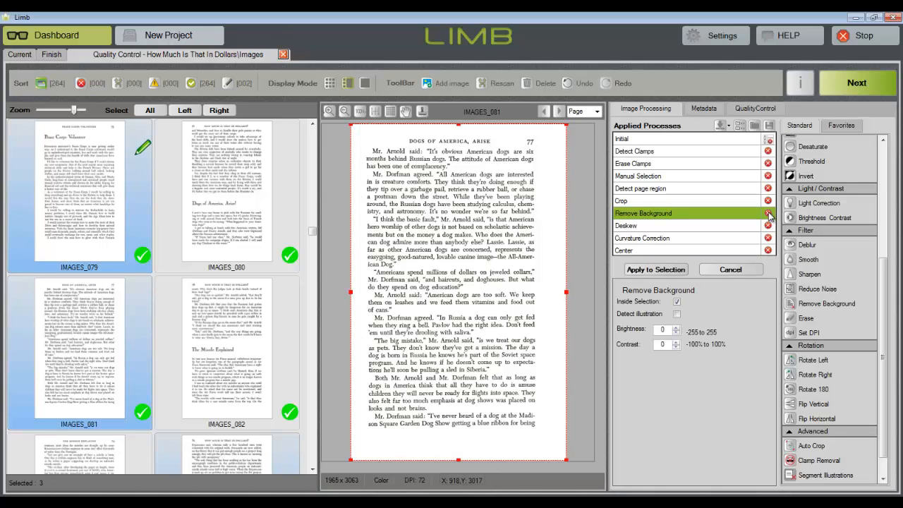
Insert an Auto Threshold process directly after Crop and apply the changed process list to the selected pages
{"action": "left_click", "coordinate": [729, 201]}
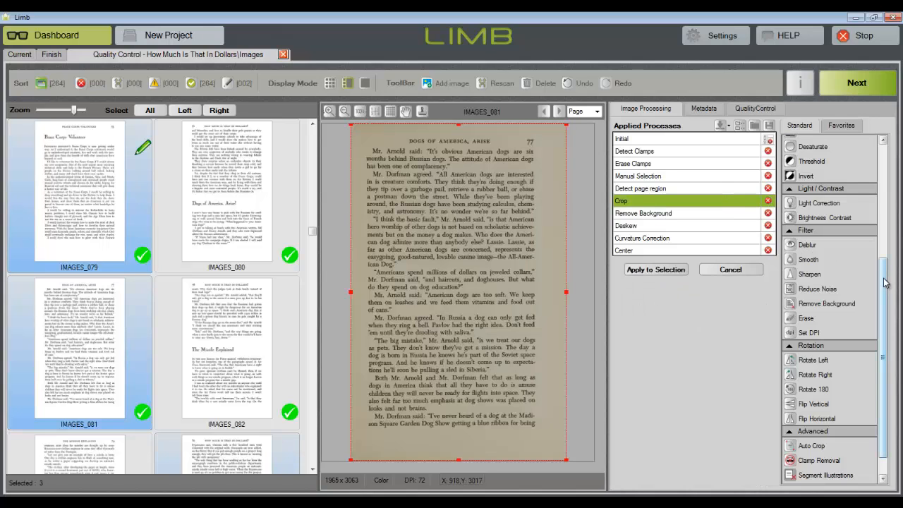
{"action": "scroll", "coordinate": [885, 283], "scroll_direction": "up", "scroll_amount": 2}
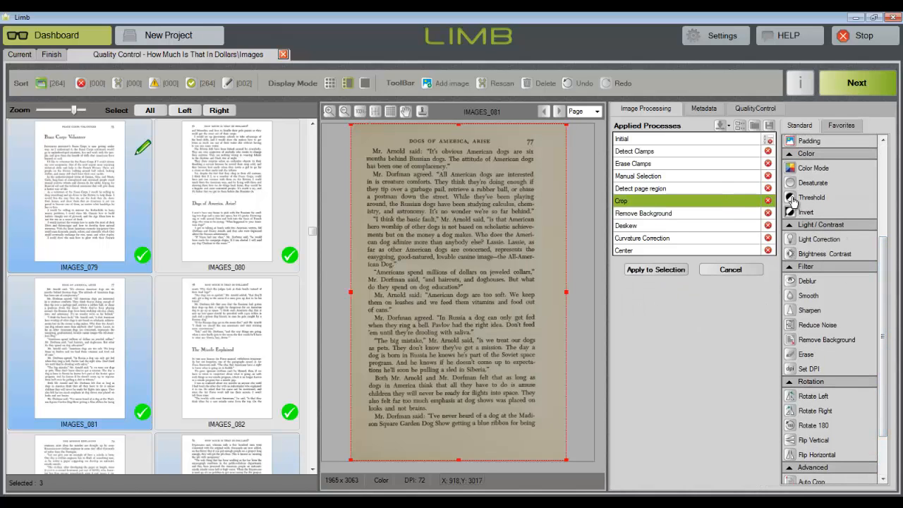
{"action": "left_click", "coordinate": [792, 201]}
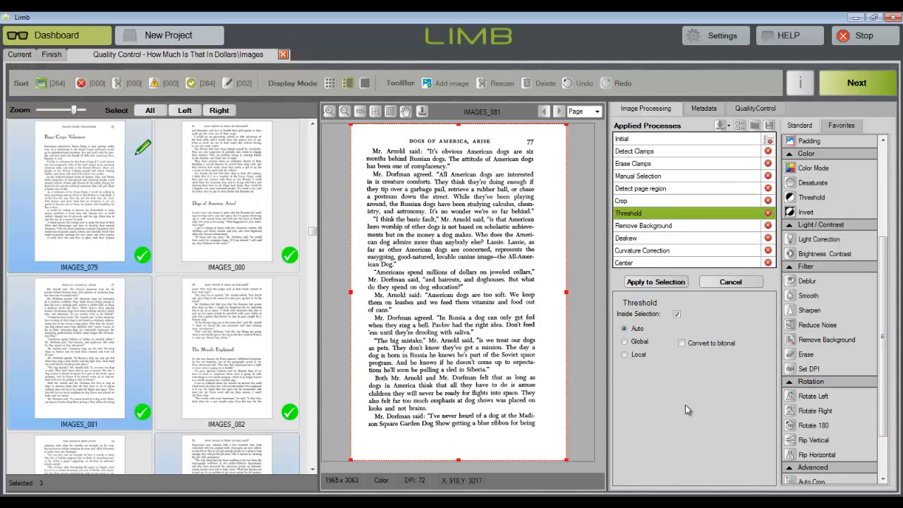
{"action": "left_click", "coordinate": [663, 282]}
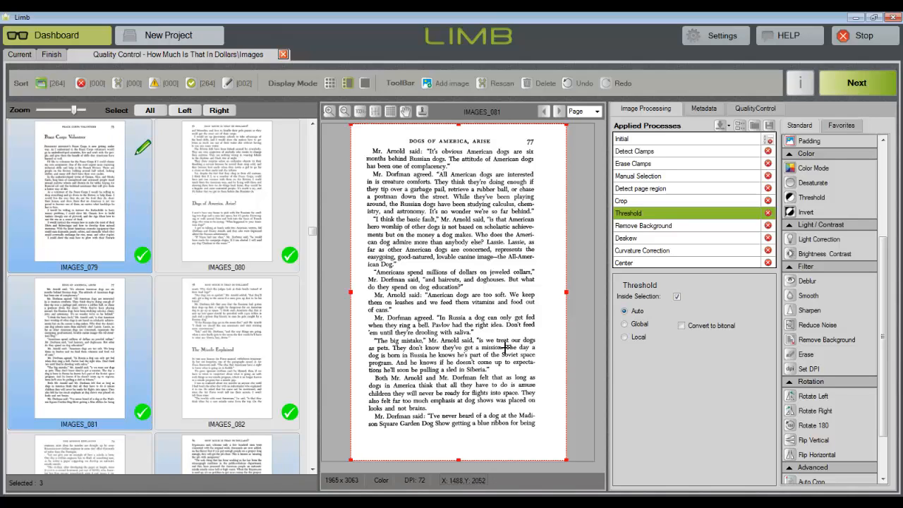
Add Clean up Margins after the Center process on IMAGES_082 and review its Detect Margins and Erase settings
{"action": "left_click", "coordinate": [222, 314]}
{"action": "scroll", "coordinate": [878, 418], "scroll_direction": "down", "scroll_amount": 2}
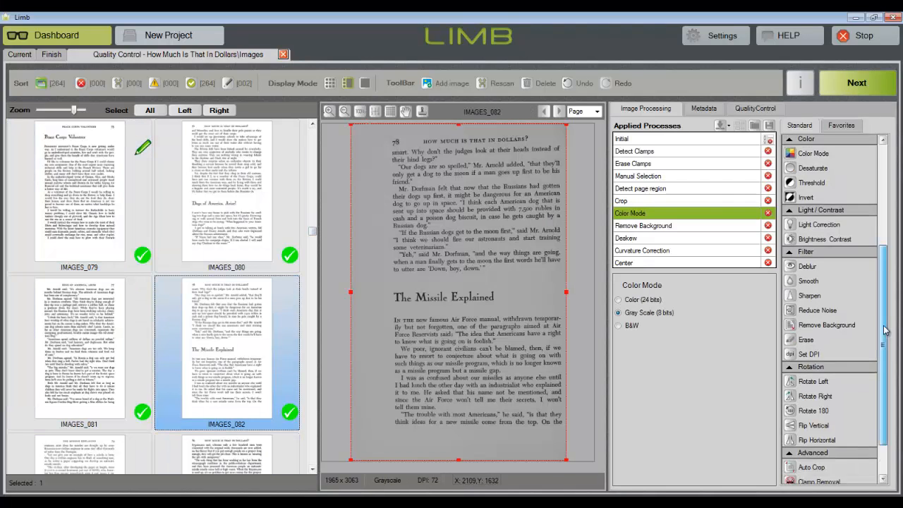
{"action": "left_click", "coordinate": [684, 262]}
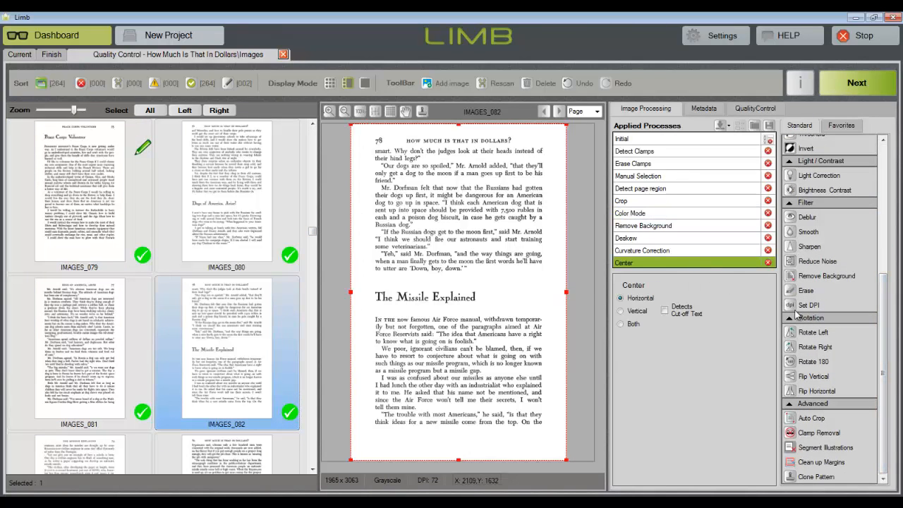
{"action": "left_click", "coordinate": [791, 463]}
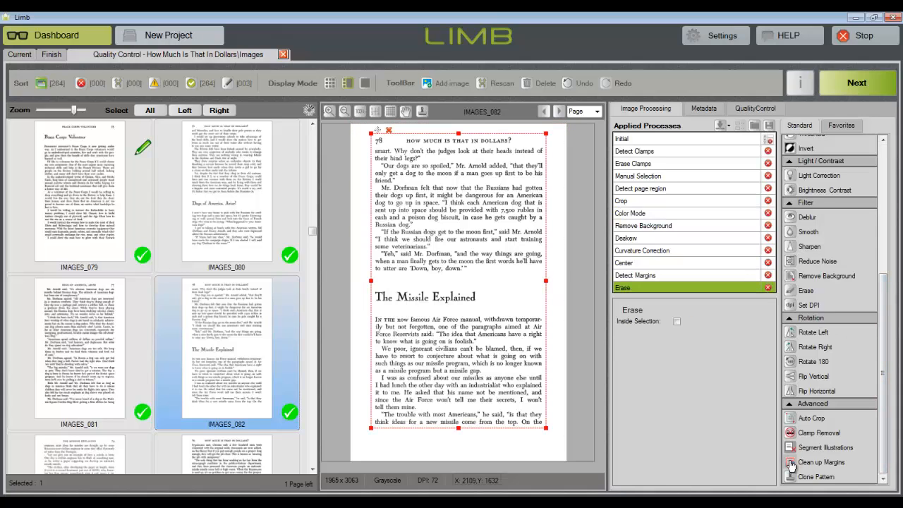
{"action": "left_click", "coordinate": [692, 275]}
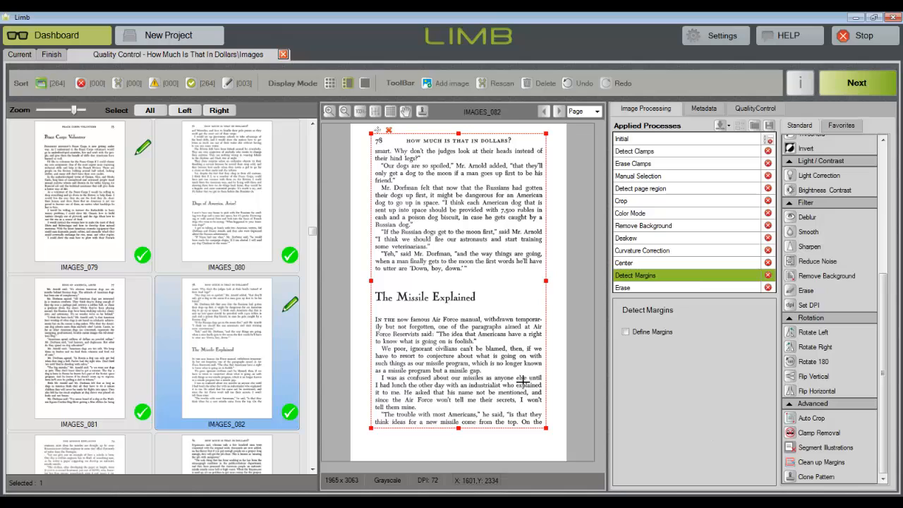
{"action": "left_click", "coordinate": [638, 289]}
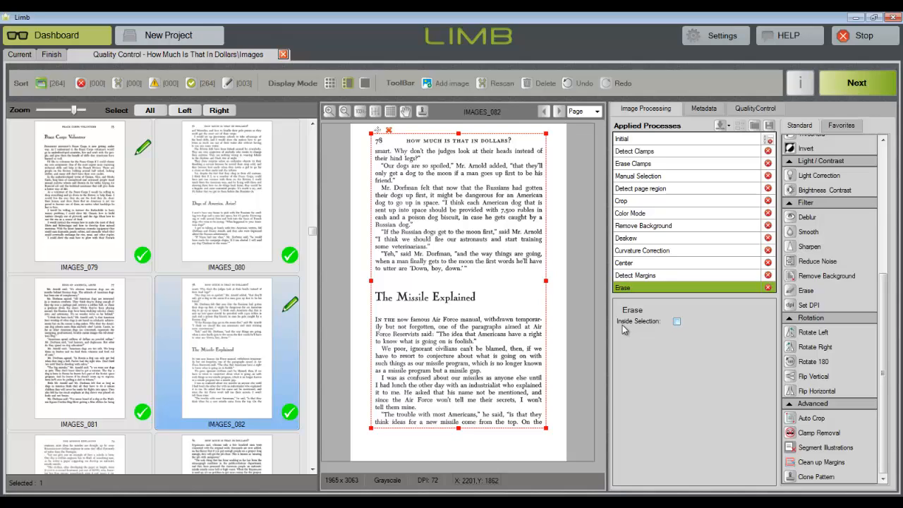
Show all images in the thumbnail list of the How Much Is That In Dollars 2 project
{"action": "right_click", "coordinate": [790, 216]}
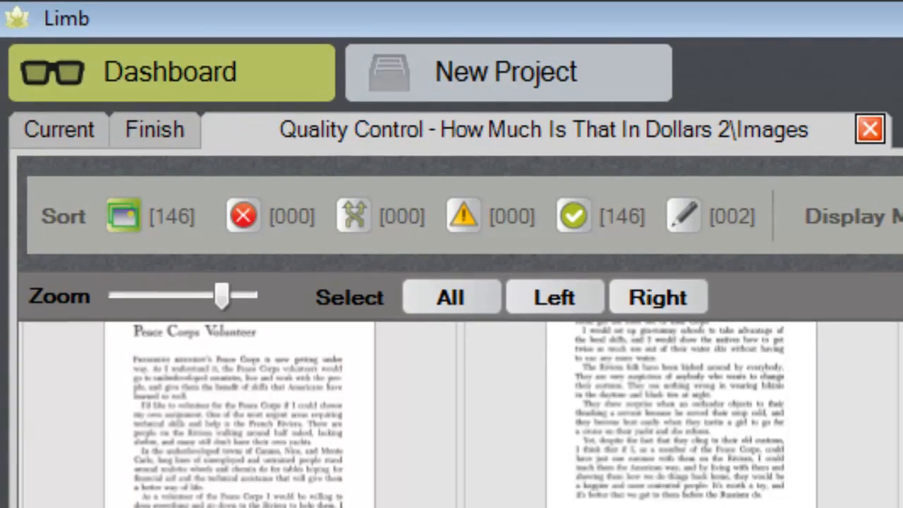
{"action": "left_click", "coordinate": [118, 220]}
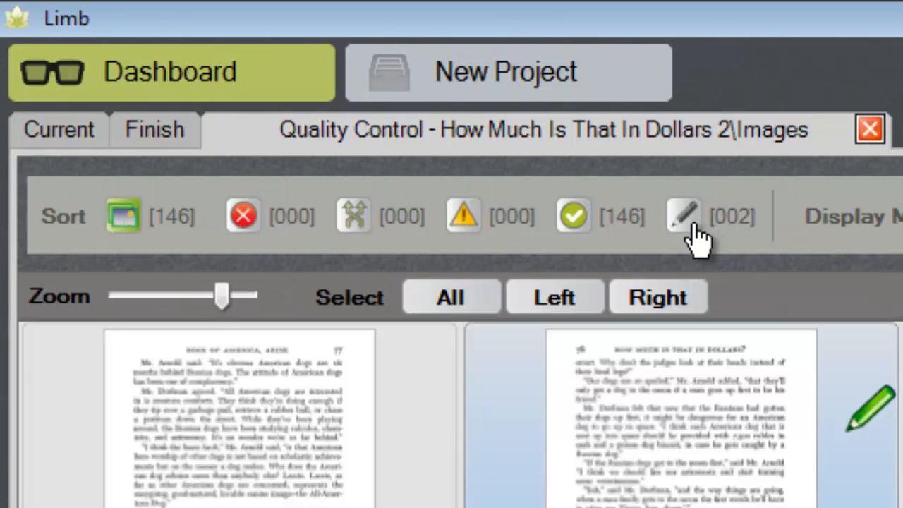